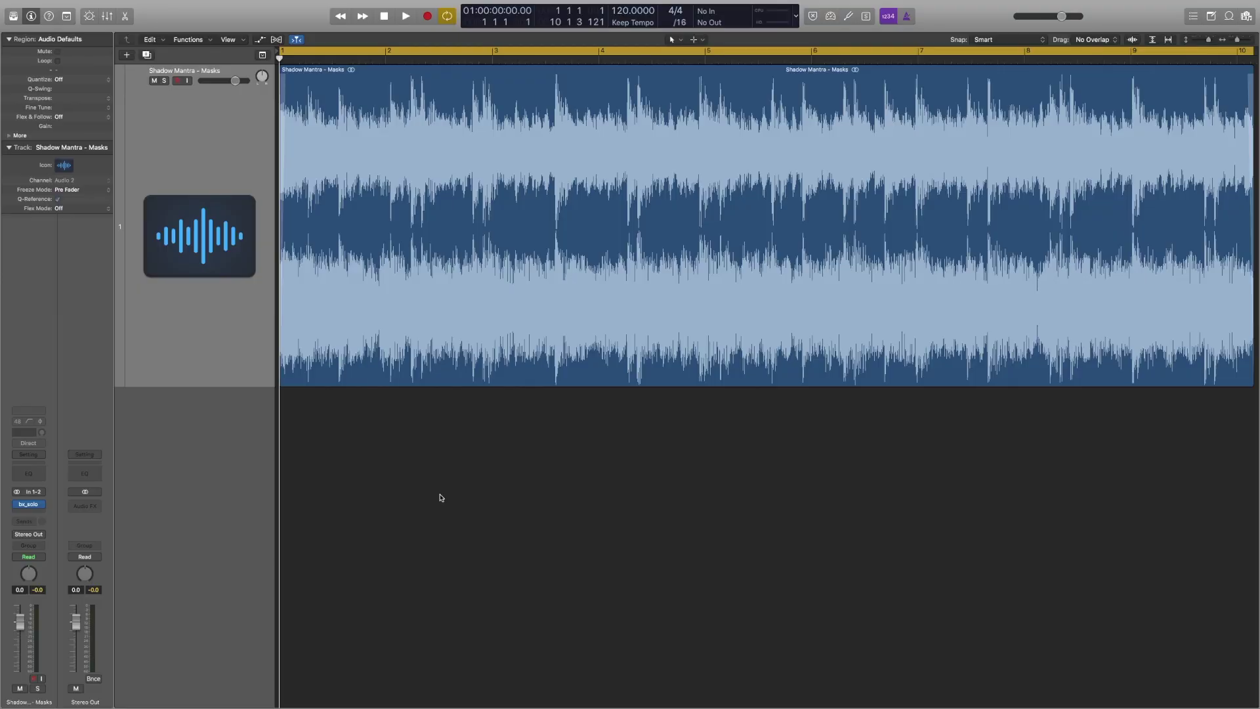
Play the Shadow Mantra - Masks guitar clip from bar 1
key(space)
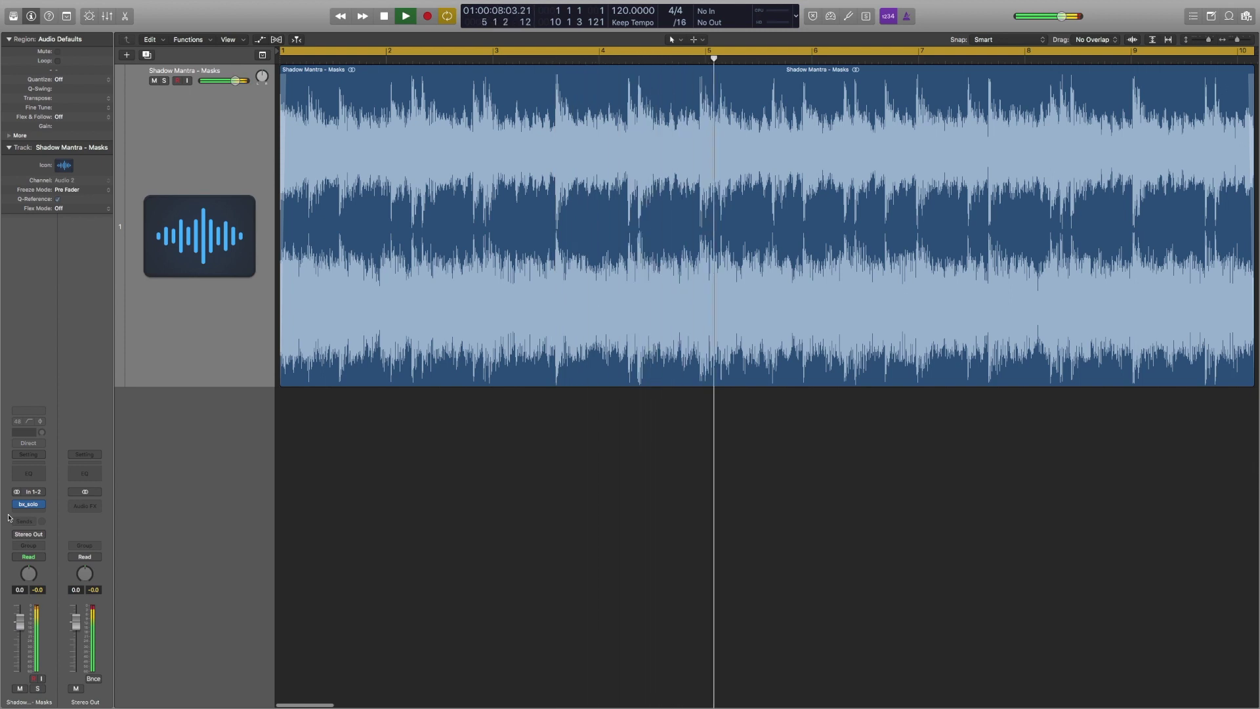
Stop playback and open the bx_solo plugin window on the guitar track
key(space)
click(29, 506)
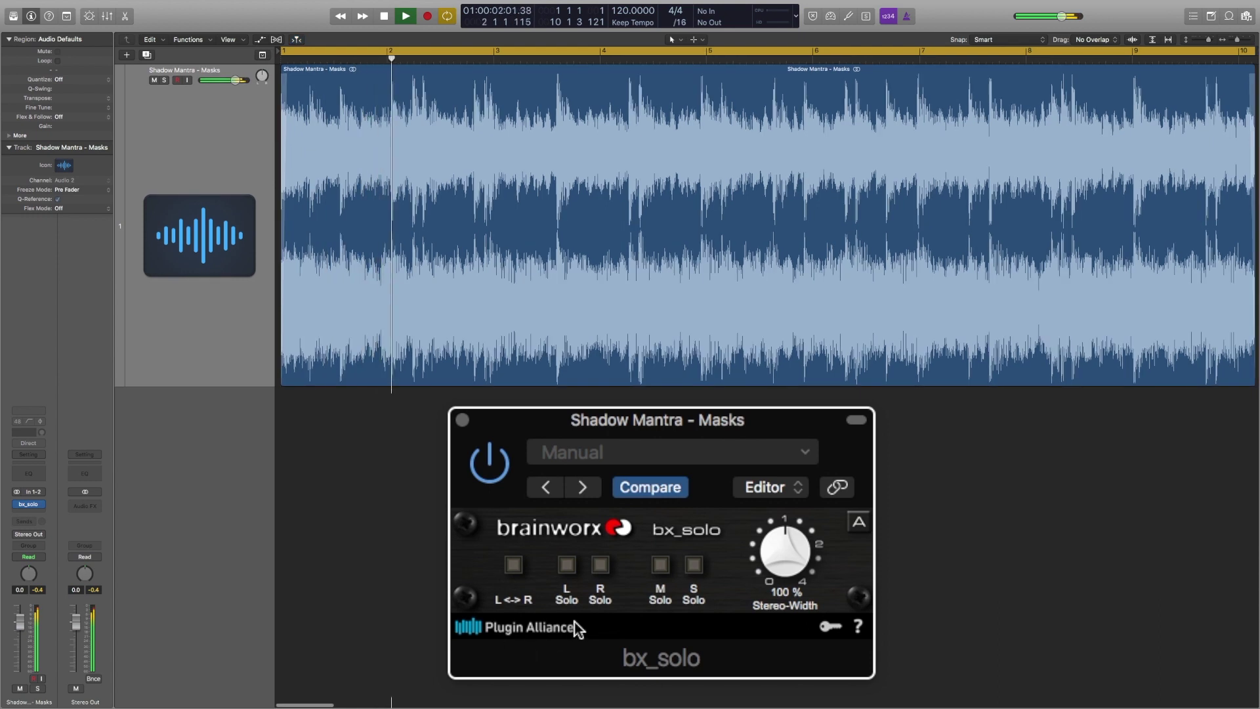
Alternate bx_solo's L Solo and R Solo twice each, ending with both off and playback stopped
click(567, 566)
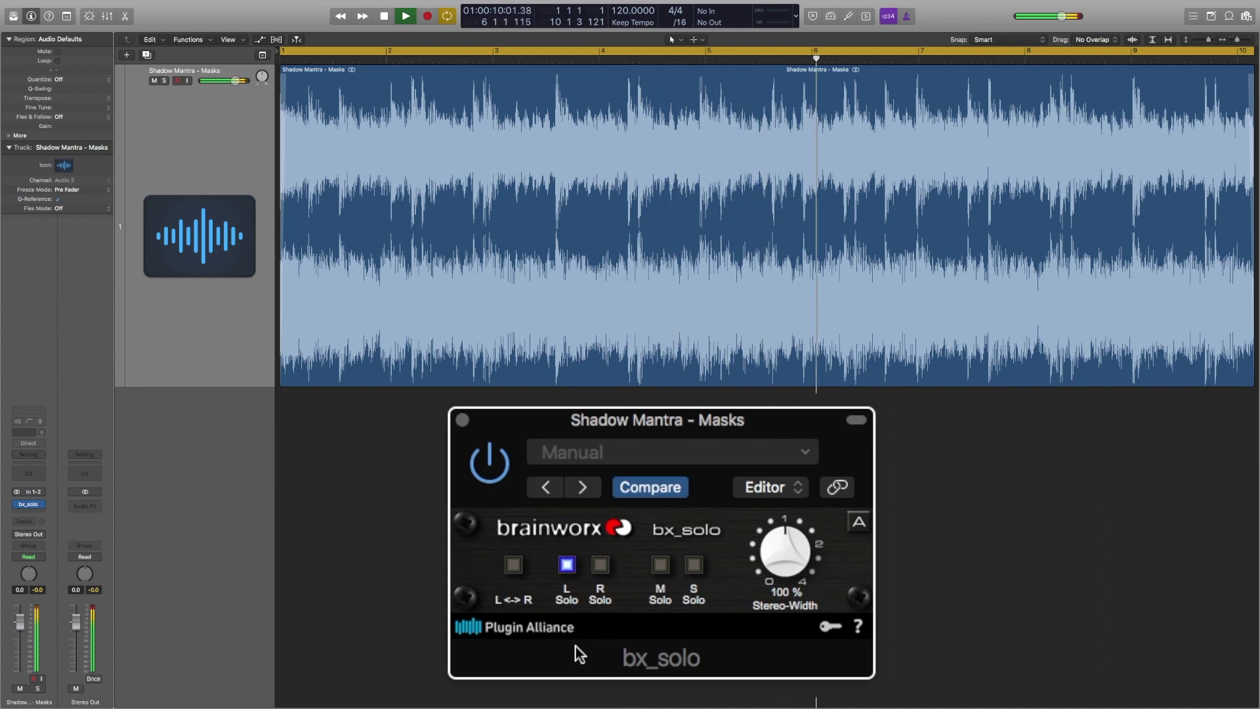
click(569, 565)
click(601, 566)
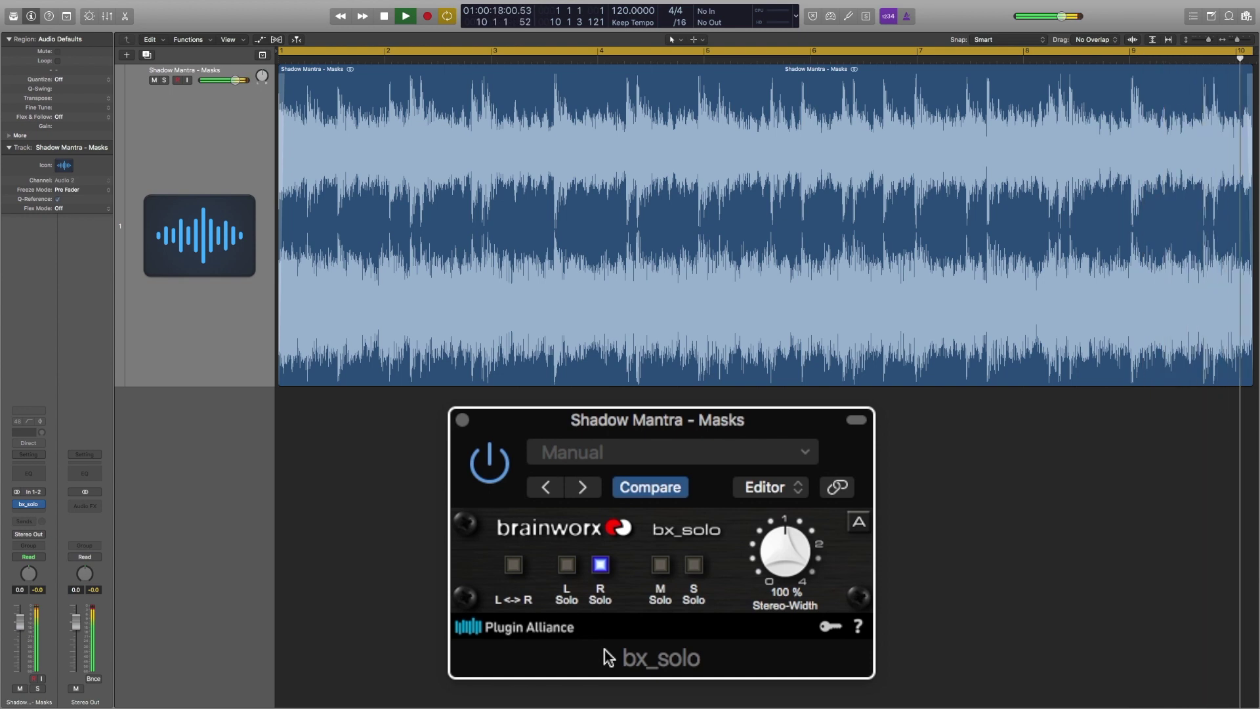
click(602, 568)
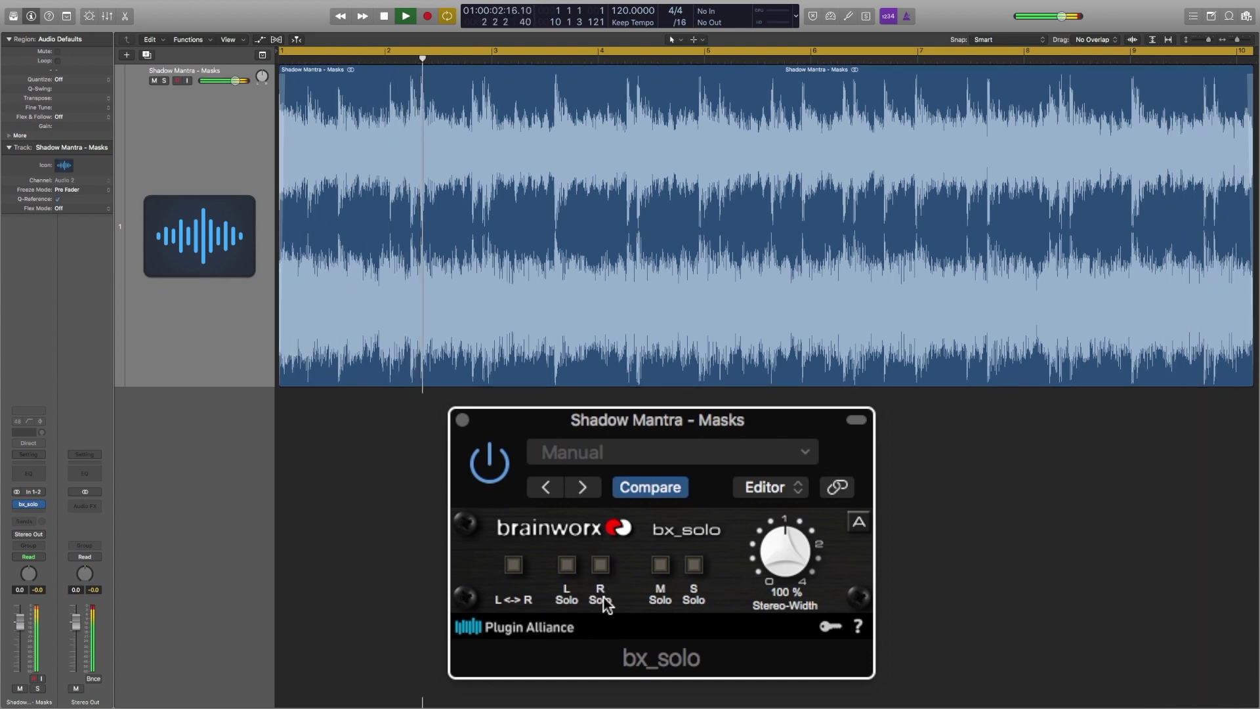
click(570, 568)
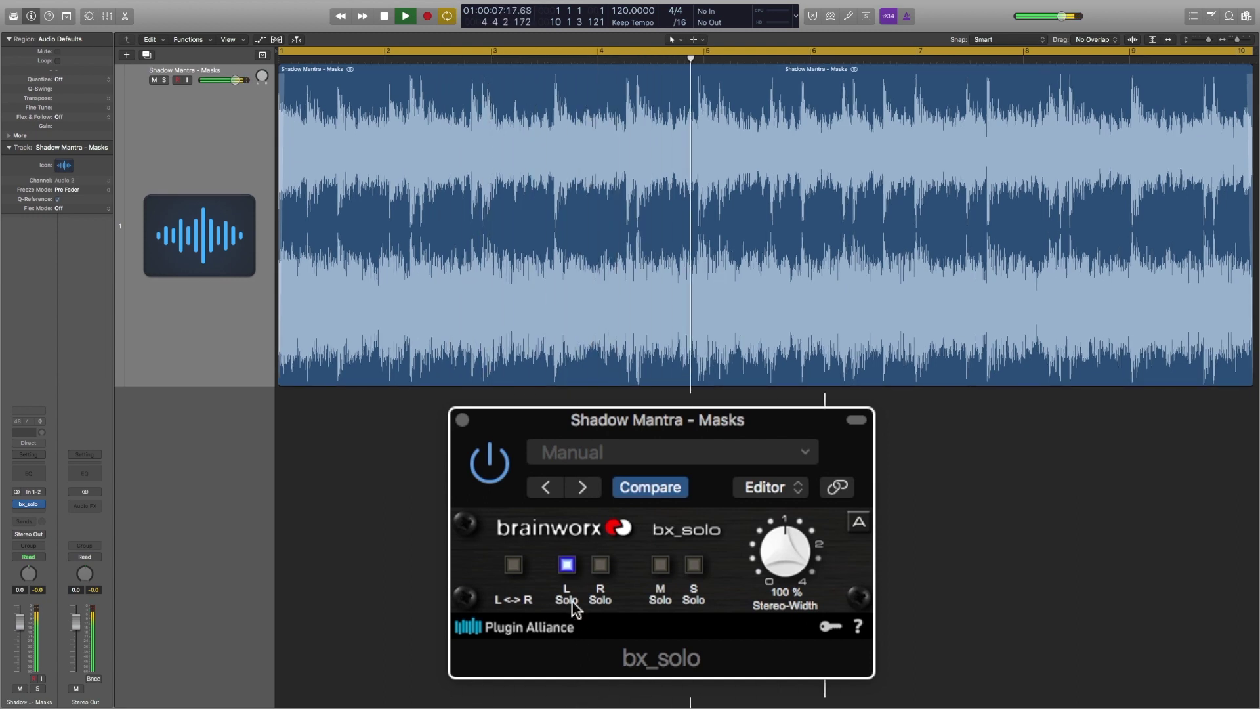
click(571, 572)
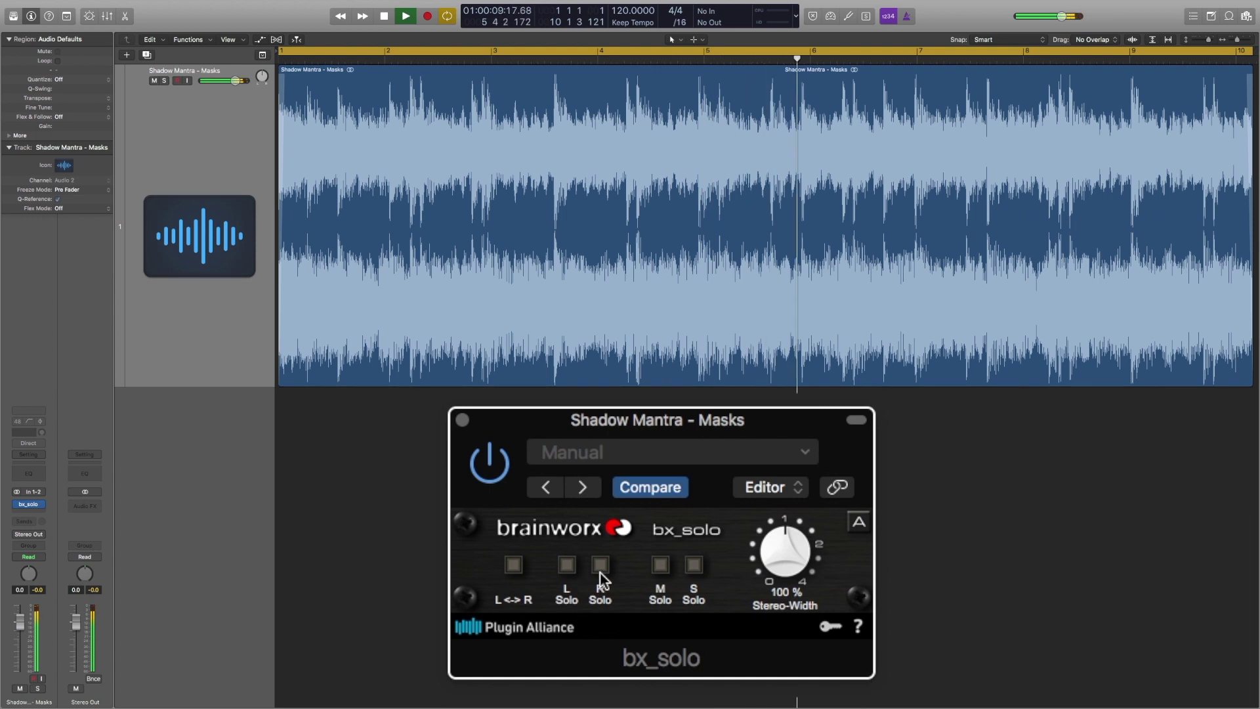
click(600, 570)
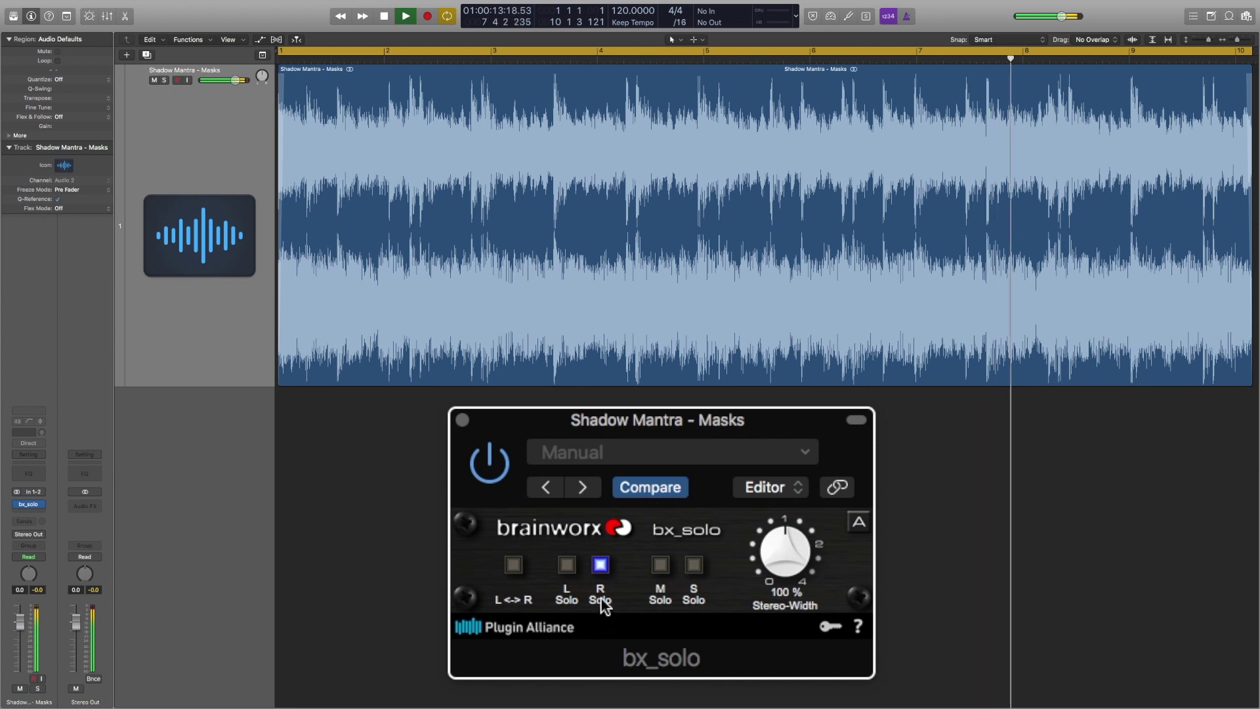
click(600, 565)
key(space)
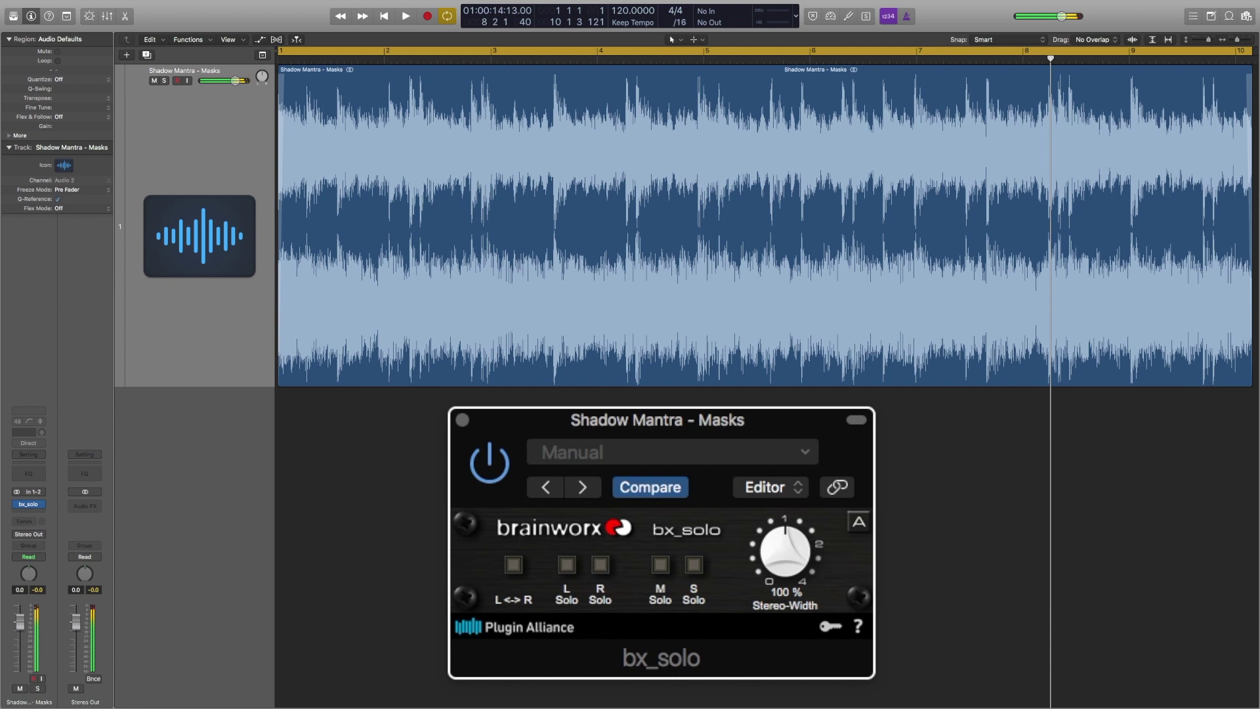
Option-stretch the guitar region and the cycle range to end at bar 21, then play it
key(super+Left)
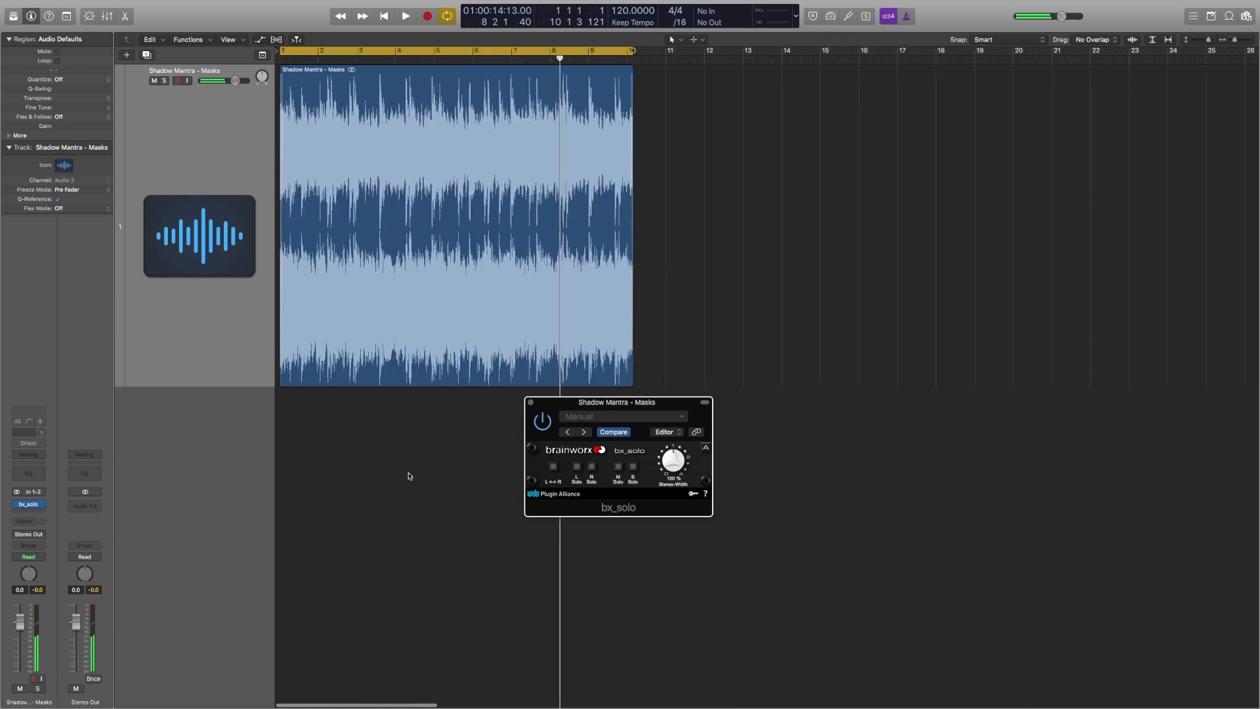
click(631, 384)
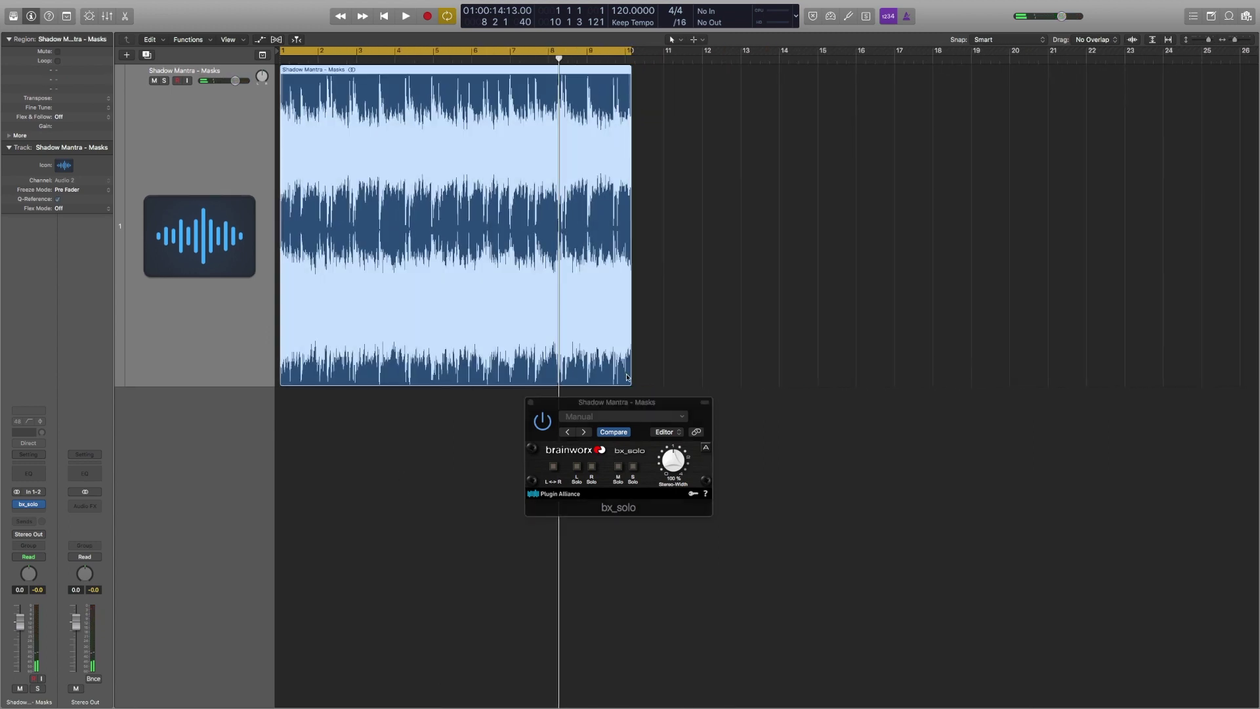
drag(630, 379, 1064, 368)
drag(627, 54, 1062, 93)
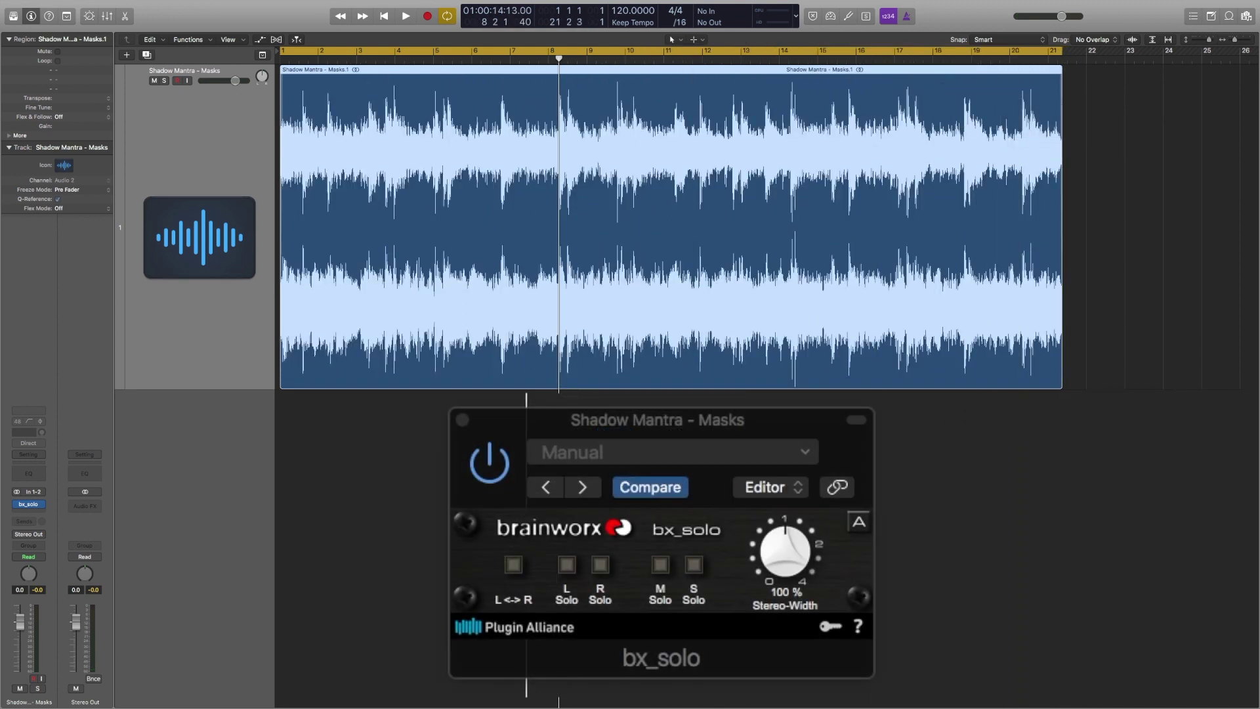
key(super+shift+a)
key(space)
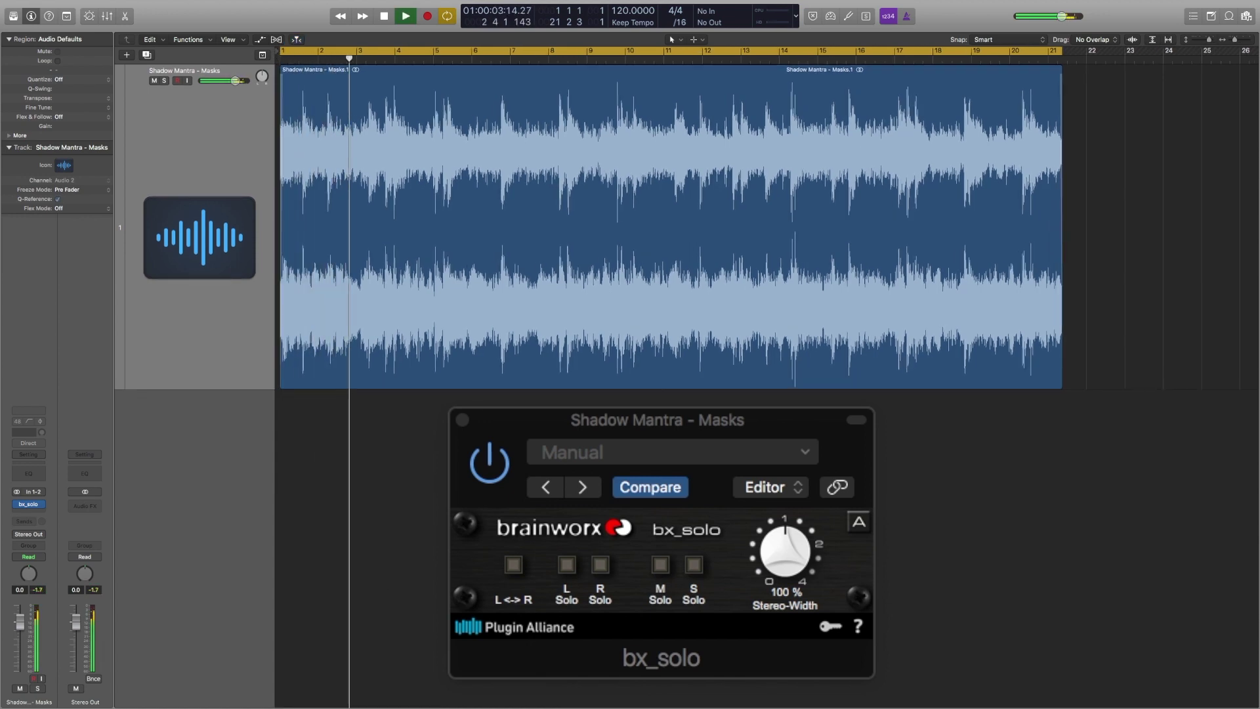
Solo the stretched guitar's left channel, then its right channel, in bx_solo, ending with both solos off
click(567, 564)
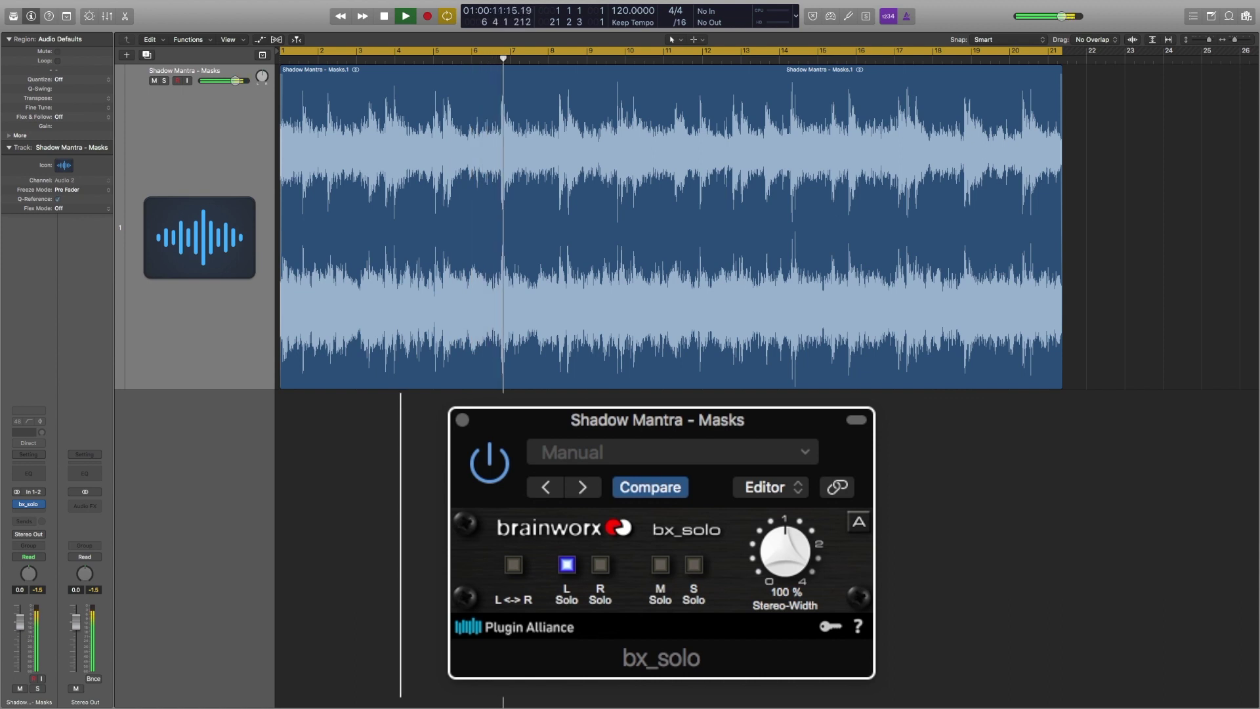
click(567, 564)
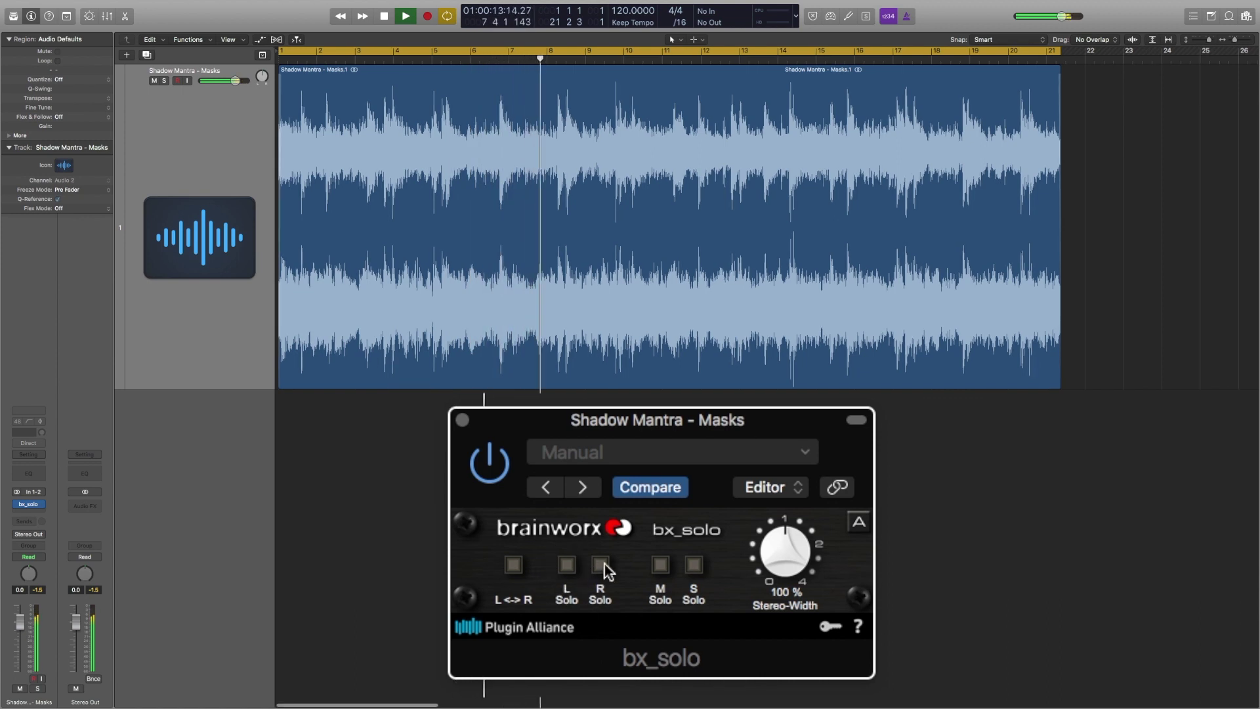
click(600, 565)
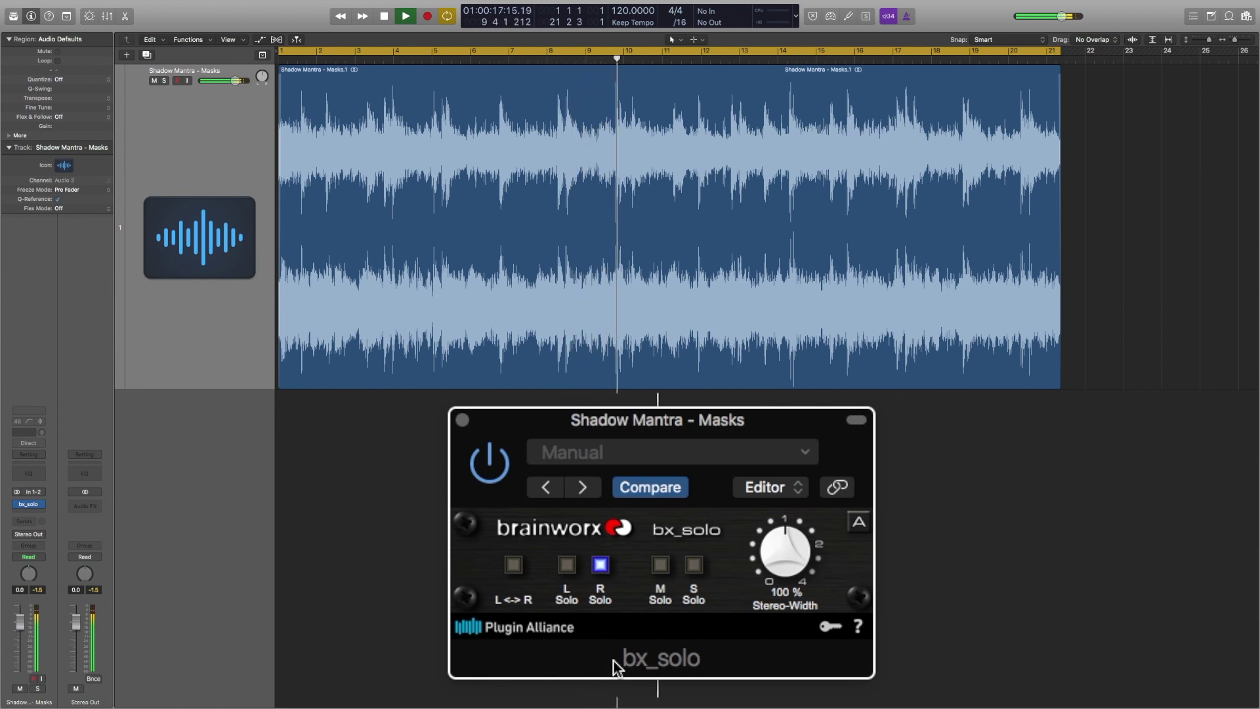
click(600, 565)
Insert a Channel EQ after bx_solo and place both plugin windows side by side
key(space)
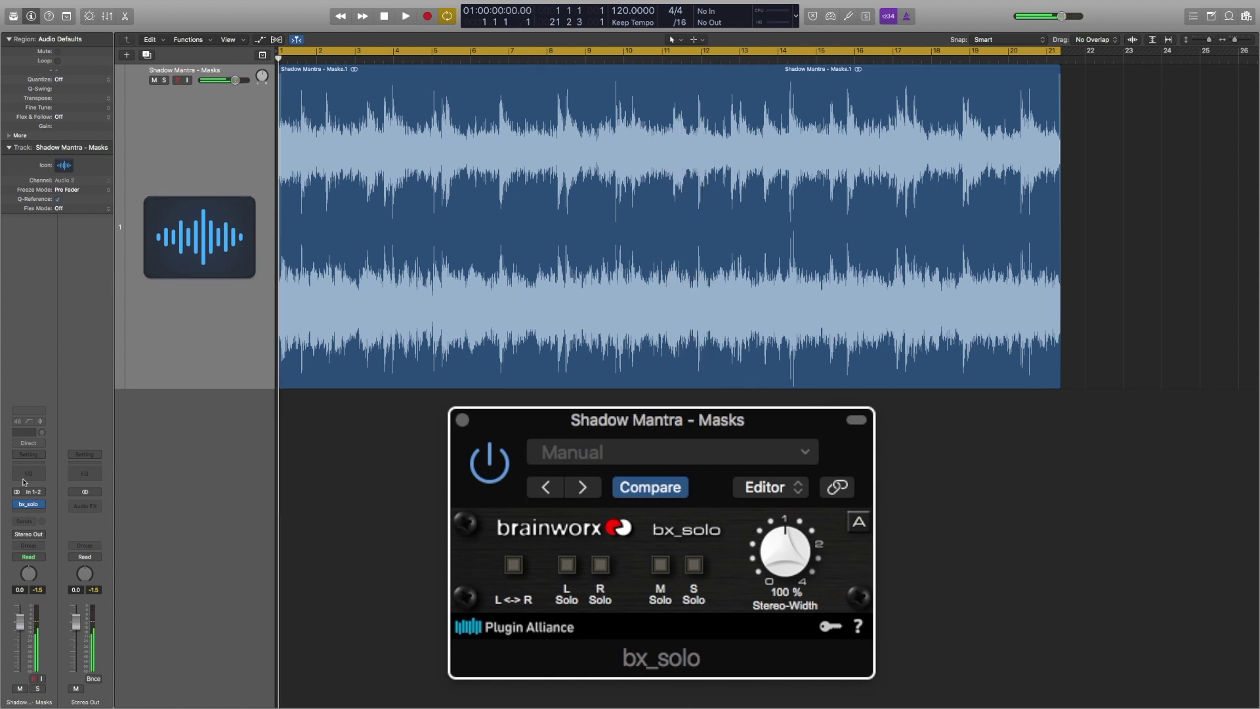
click(28, 473)
drag(260, 39, 978, 446)
drag(623, 404, 482, 401)
drag(782, 412, 644, 405)
During playback, set EQ low cut to ~266 Hz, high cut ~4400 Hz, and 740 Hz +1.5 dB
key(space)
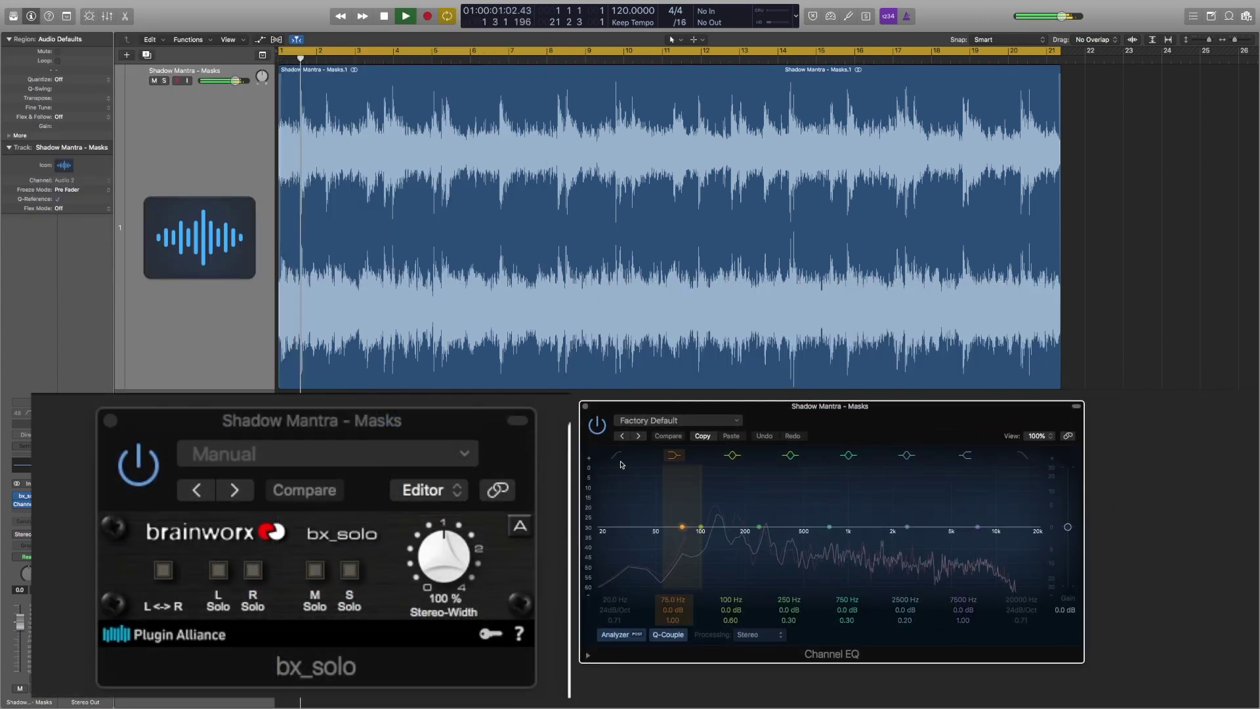
drag(621, 464, 729, 540)
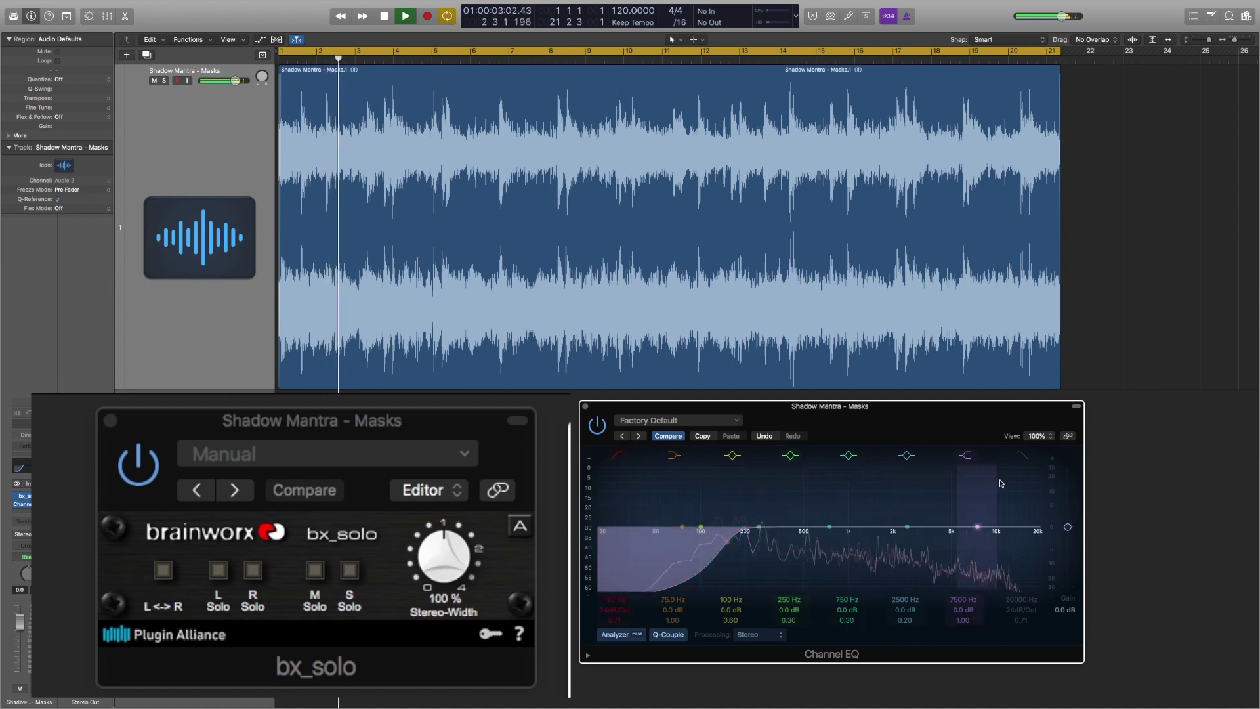
drag(1027, 529, 917, 534)
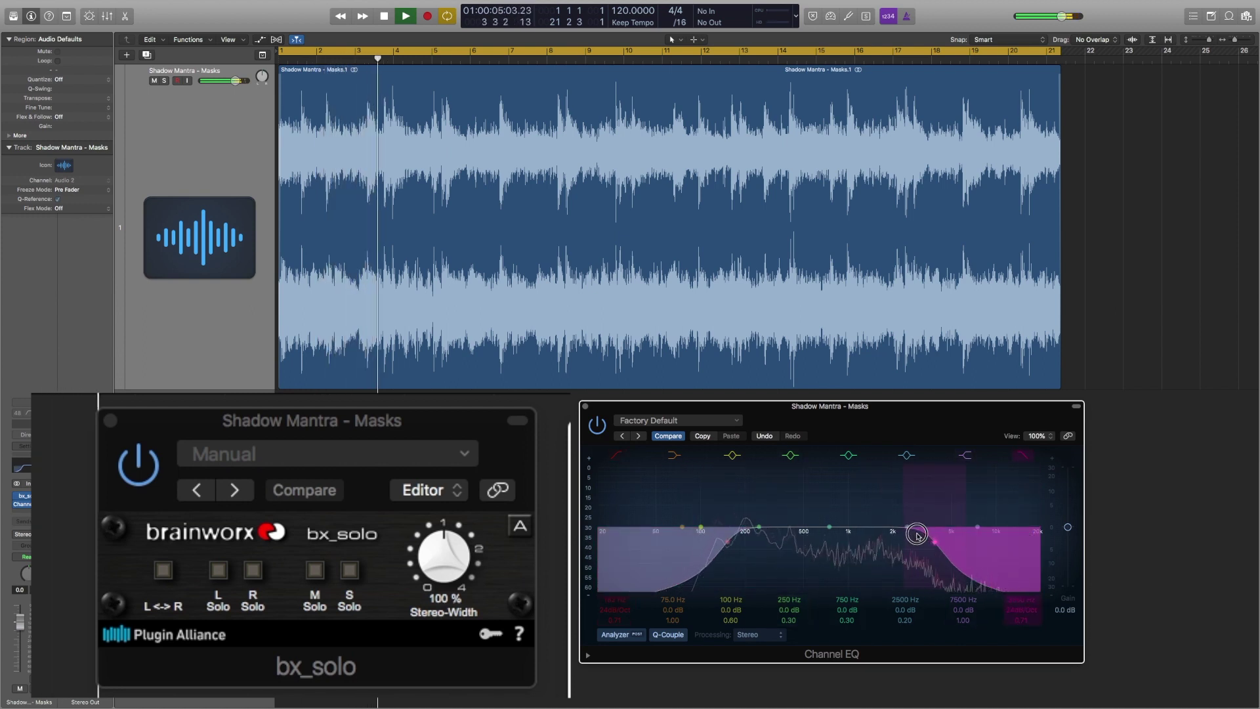
drag(683, 527, 758, 552)
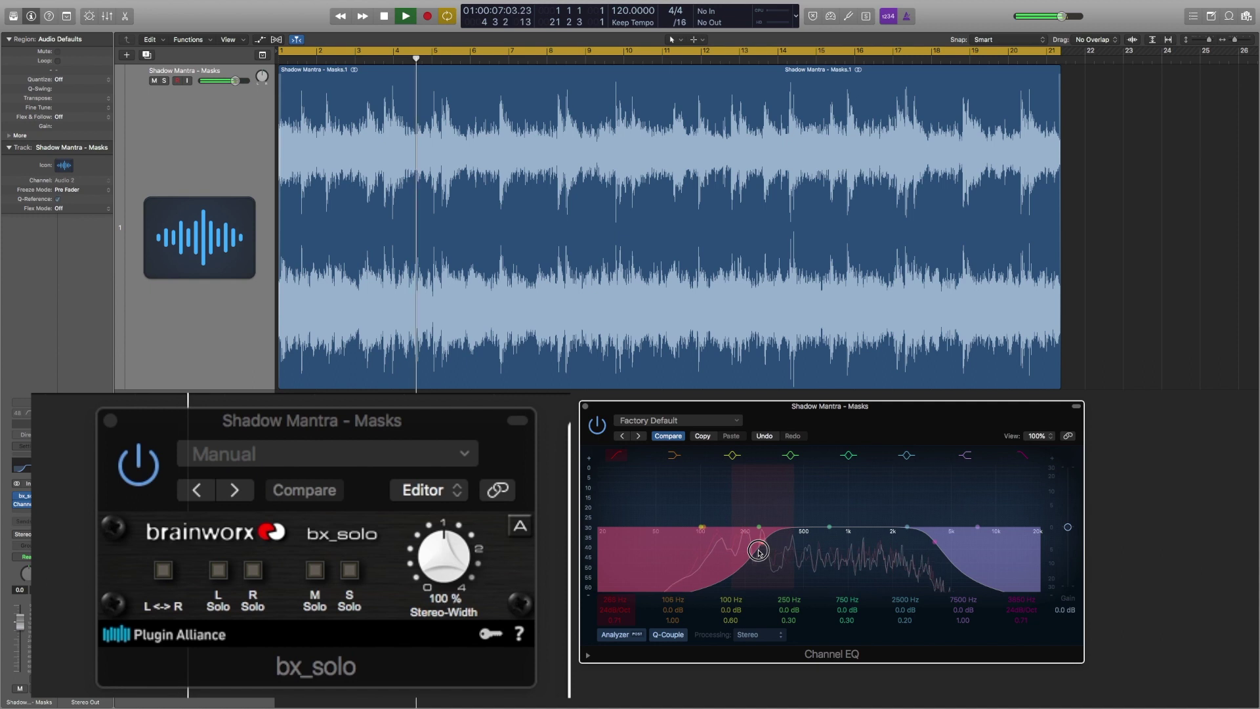
drag(840, 538, 838, 532)
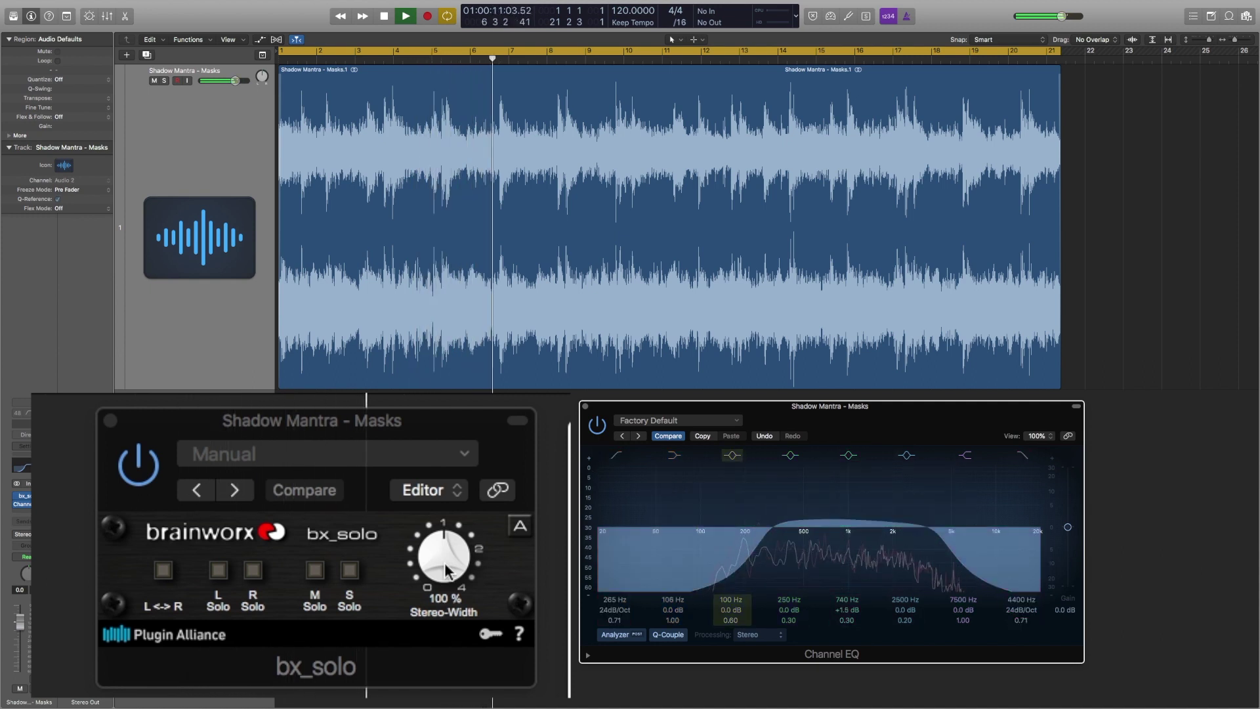
Solo the EQ'd guitar's left channel in bx_solo, then switch to the right channel
click(219, 569)
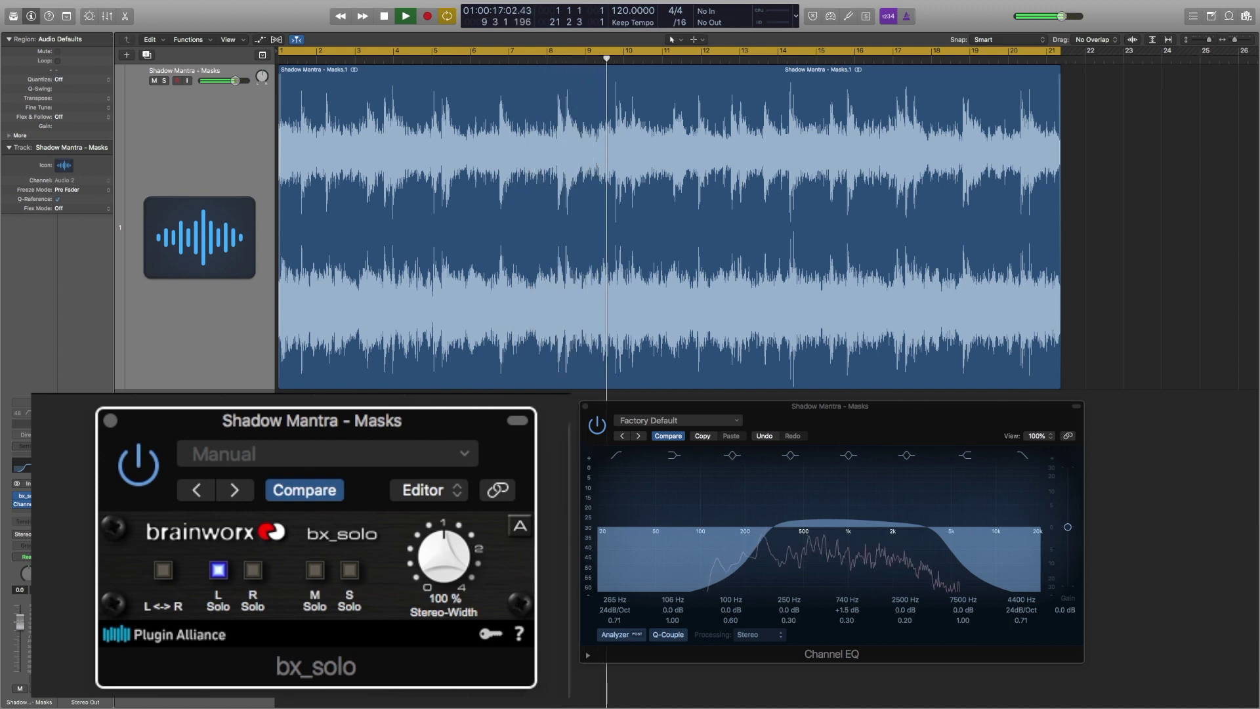
click(253, 569)
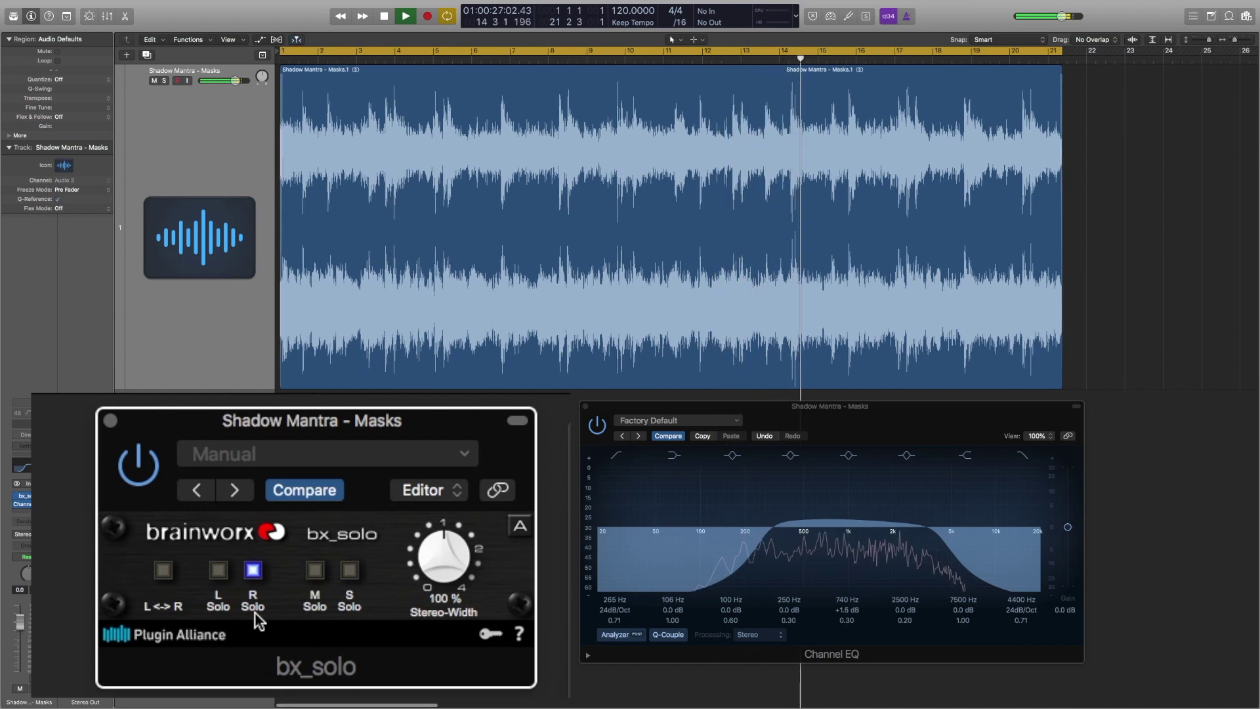
Stop playback at bar 1 and turn off bx_solo's R Solo
key(space)
click(254, 570)
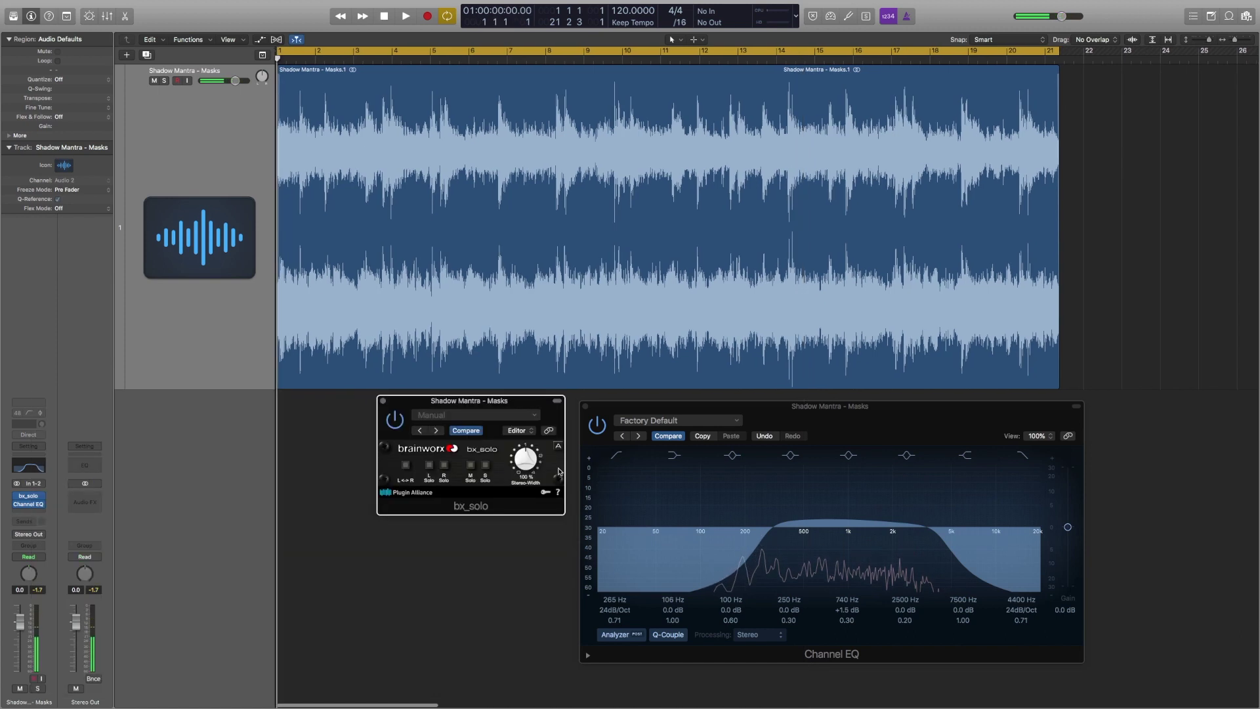